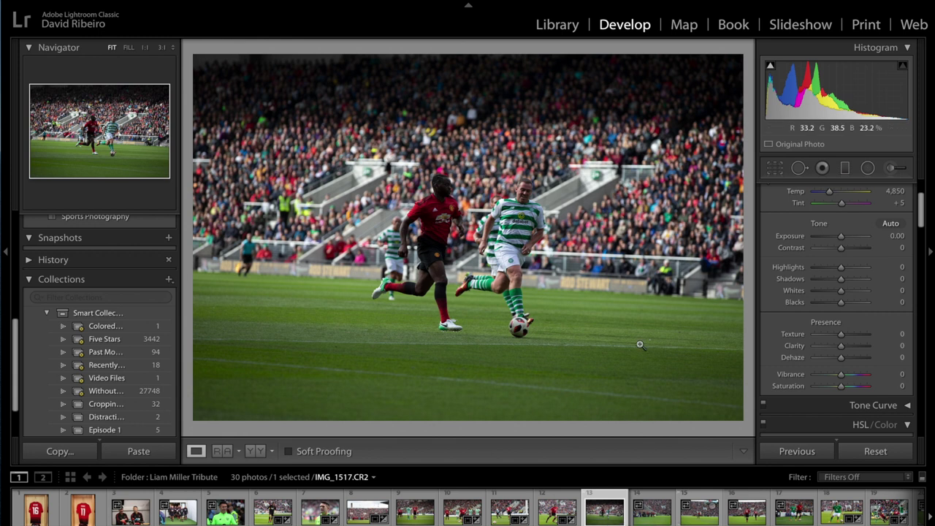
# Crop tightly around the two players and straighten the photo to a -2.53° angle.
pyautogui.click(773, 170)
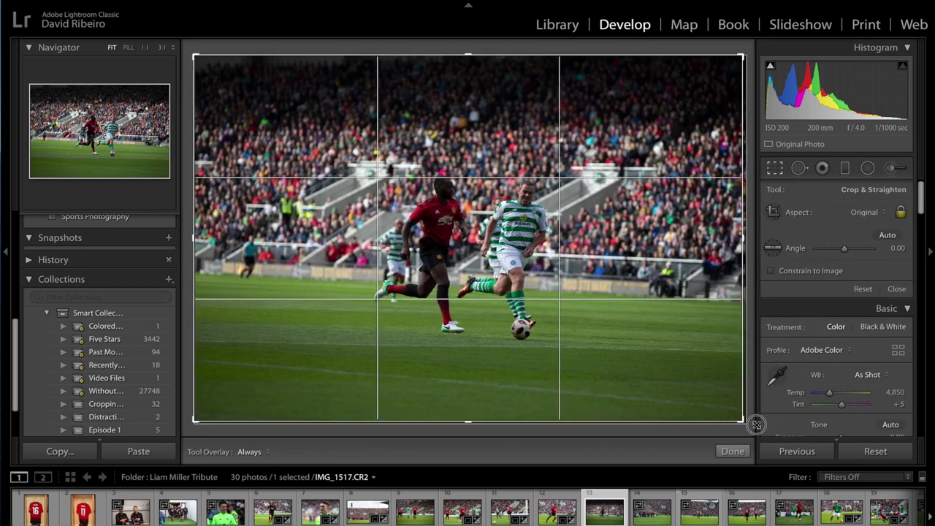
pyautogui.moveTo(756, 425); pyautogui.dragTo(756, 428)
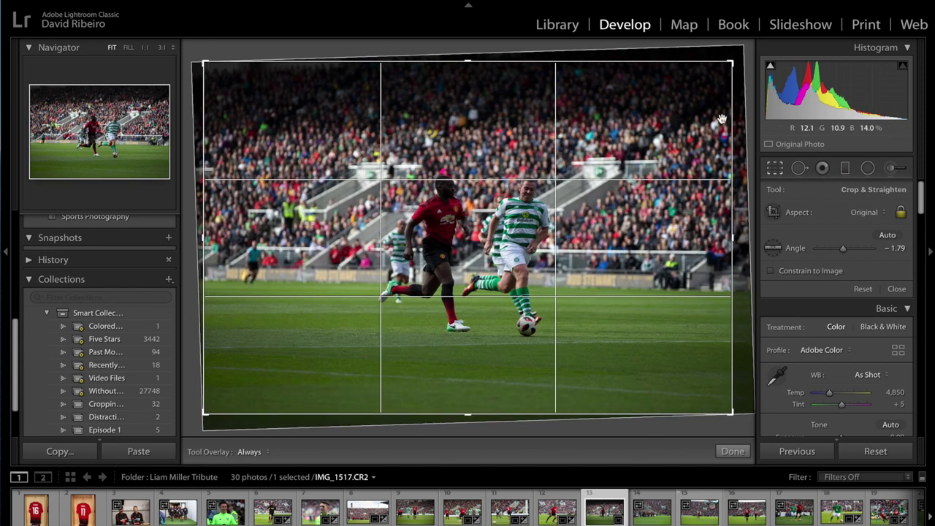
pyautogui.moveTo(730, 64); pyautogui.dragTo(672, 97)
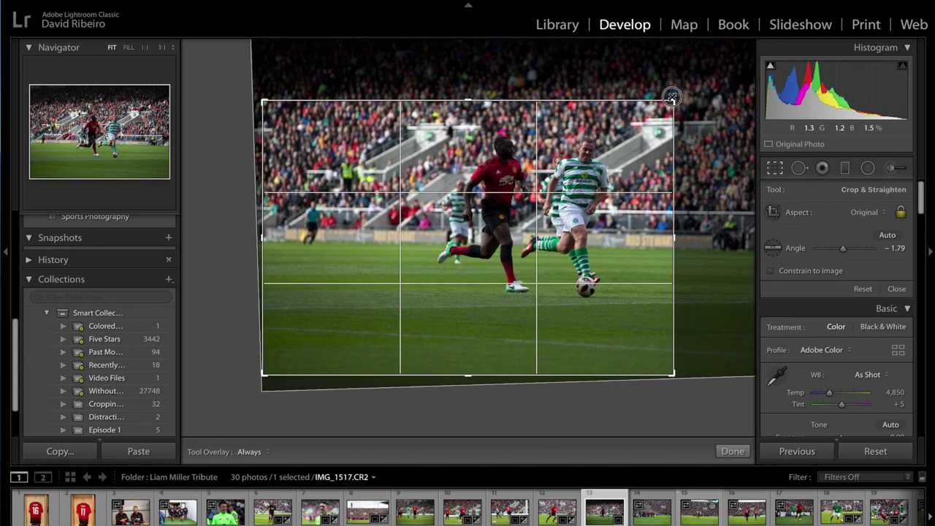
pyautogui.moveTo(476, 232); pyautogui.dragTo(439, 272)
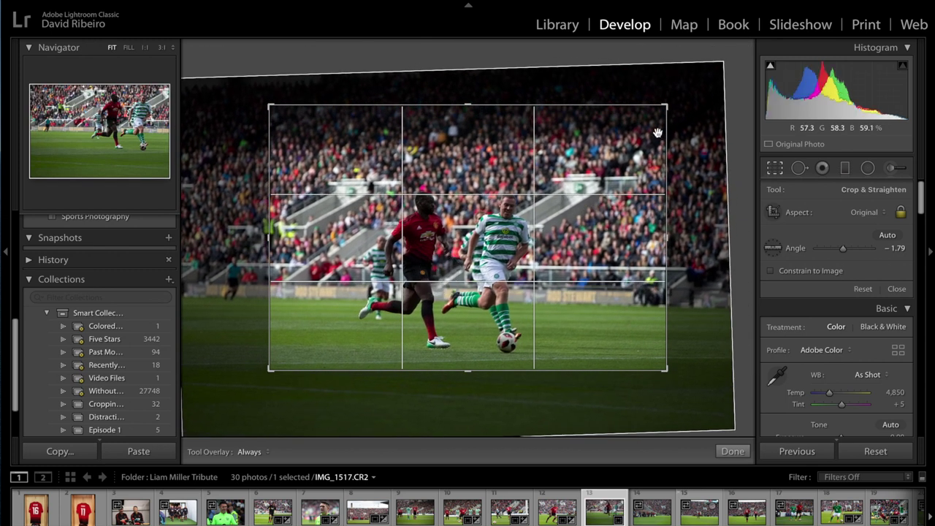
pyautogui.moveTo(664, 106); pyautogui.dragTo(634, 124)
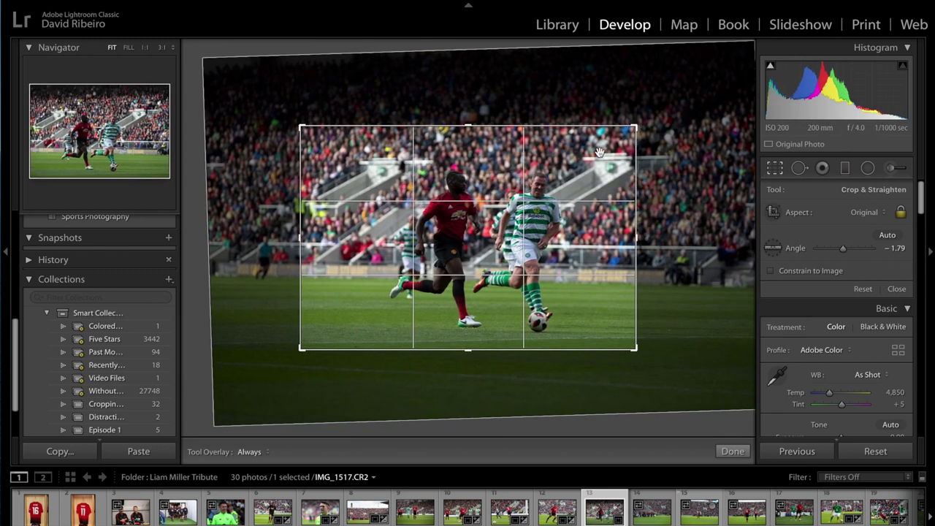
pyautogui.moveTo(599, 152); pyautogui.dragTo(584, 160)
pyautogui.moveTo(655, 299); pyautogui.dragTo(685, 329)
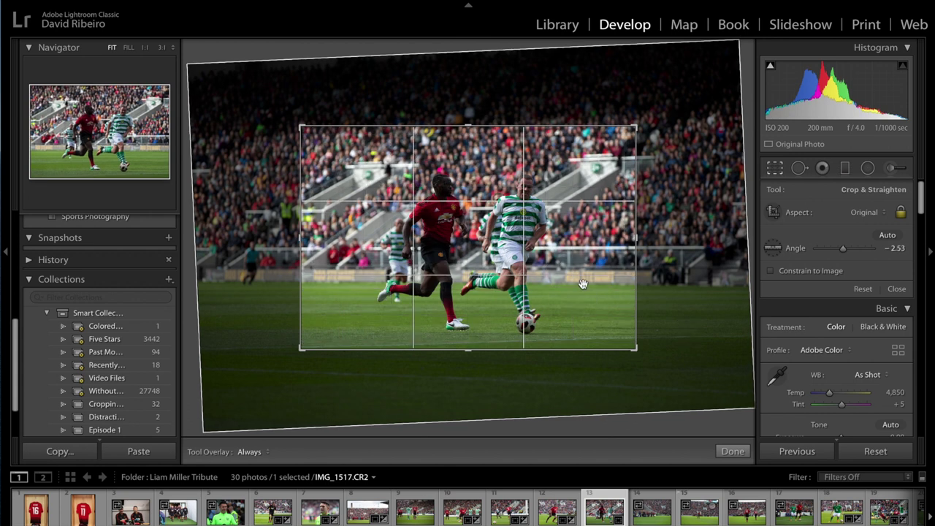
pyautogui.moveTo(572, 278); pyautogui.dragTo(539, 282)
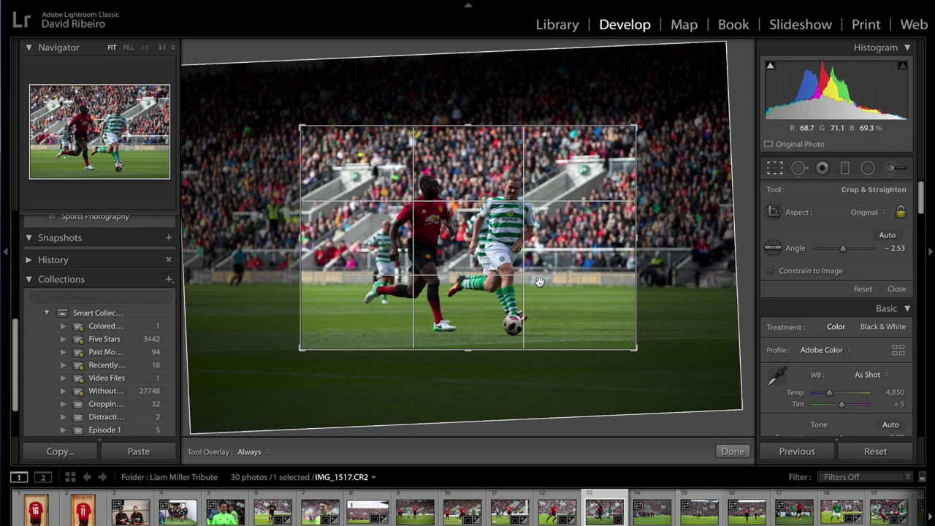
pyautogui.doubleClick(539, 282)
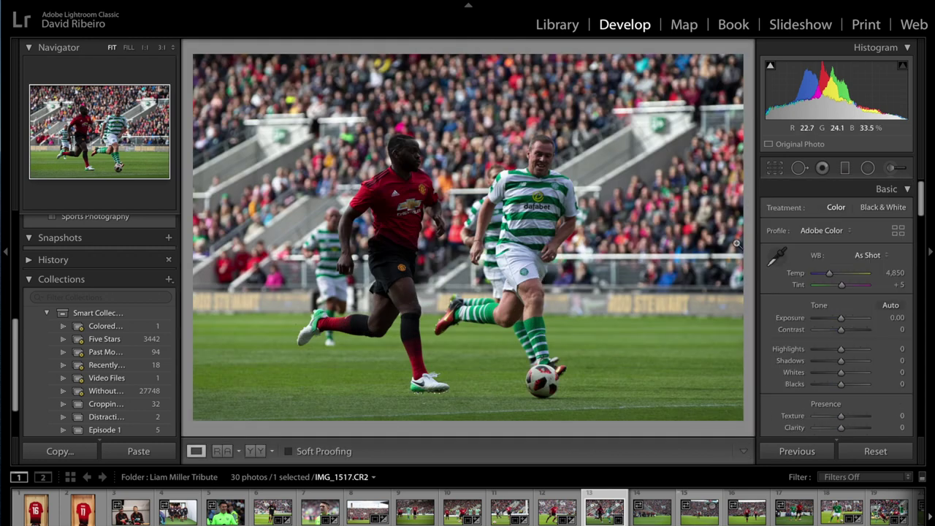
# Set Exposure +1.00, Contrast +9, Highlights -49 and Shadows +10 in the Basic panel.
pyautogui.moveTo(840, 319); pyautogui.dragTo(846, 325)
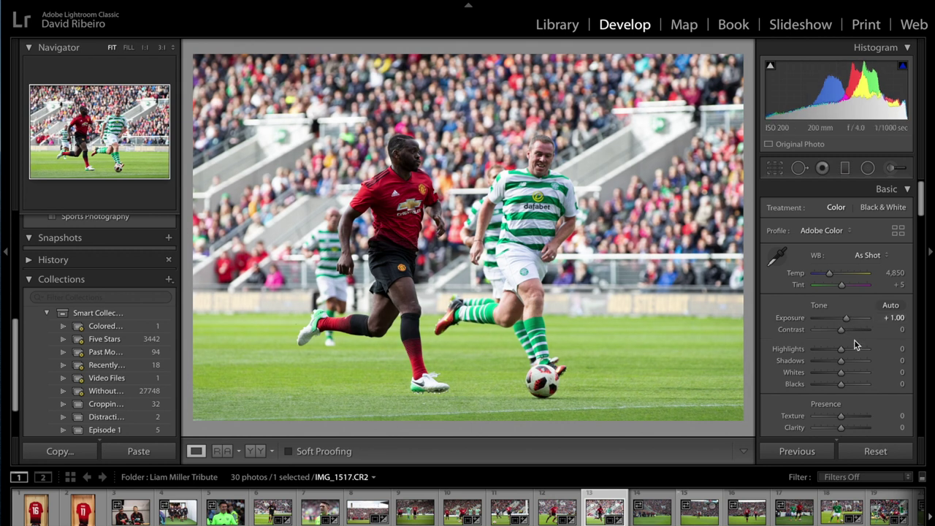
pyautogui.moveTo(843, 335); pyautogui.dragTo(845, 335)
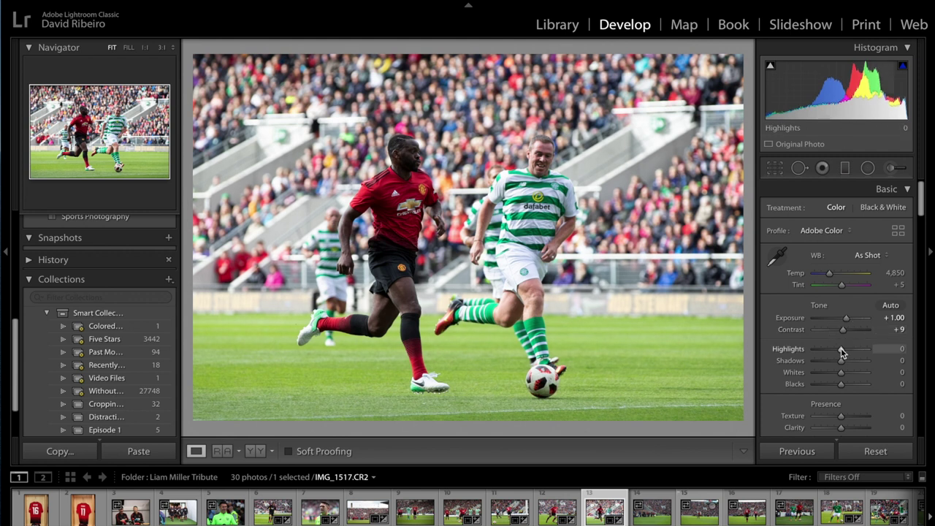
pyautogui.moveTo(841, 350); pyautogui.dragTo(837, 350)
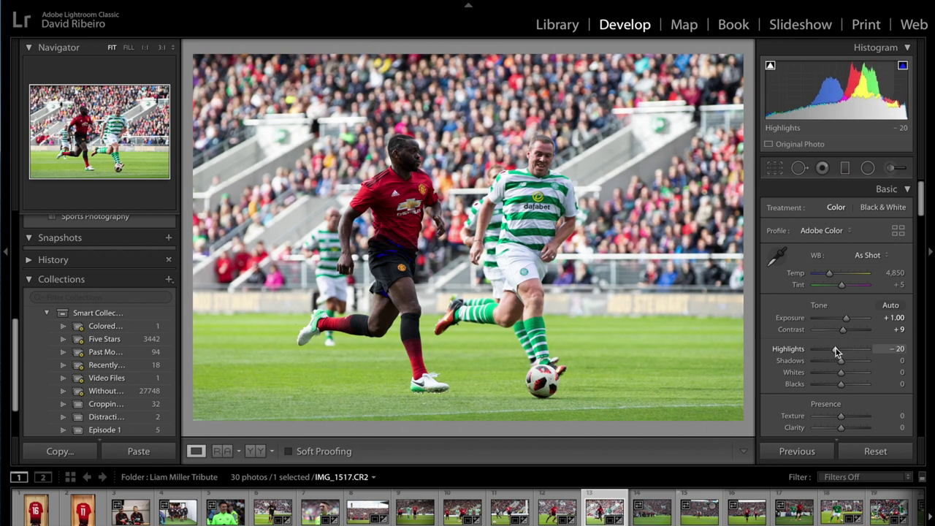
pyautogui.click(836, 349)
pyautogui.moveTo(838, 351)
pyautogui.mouseDown()
pyautogui.moveTo(829, 350)
pyautogui.moveTo(848, 364)
pyautogui.mouseUp()
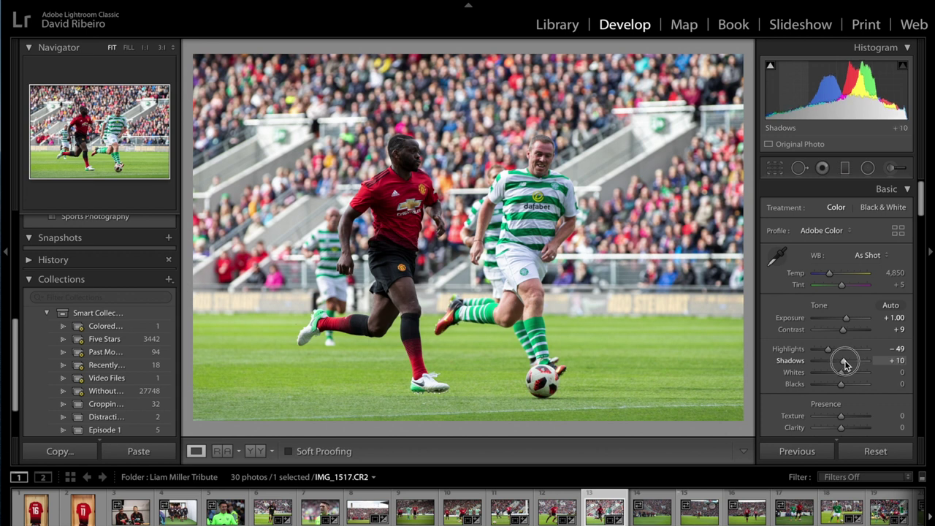
# Lift Shadows to +64, raise Whites to +33 and lower Blacks to -18.
pyautogui.moveTo(847, 364); pyautogui.dragTo(860, 364)
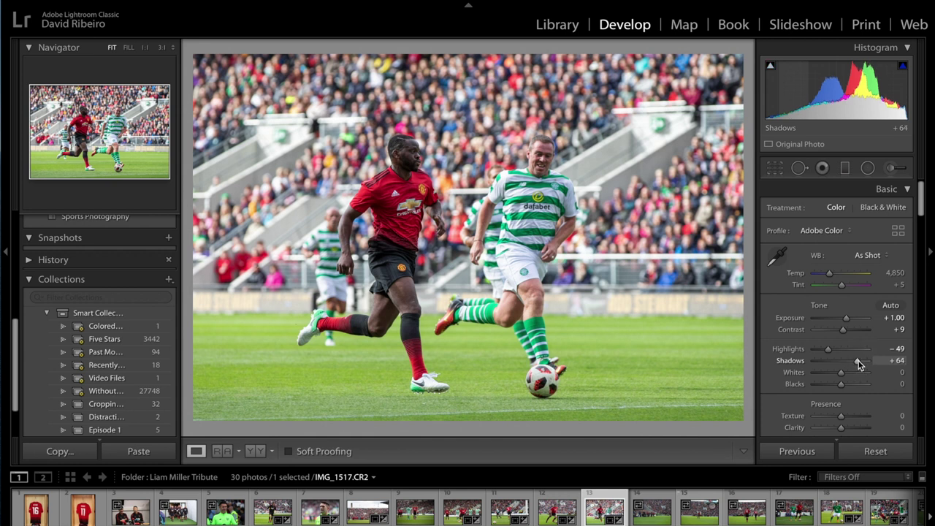
pyautogui.moveTo(842, 375)
pyautogui.mouseDown()
pyautogui.moveTo(851, 377)
pyautogui.moveTo(837, 388)
pyautogui.mouseUp()
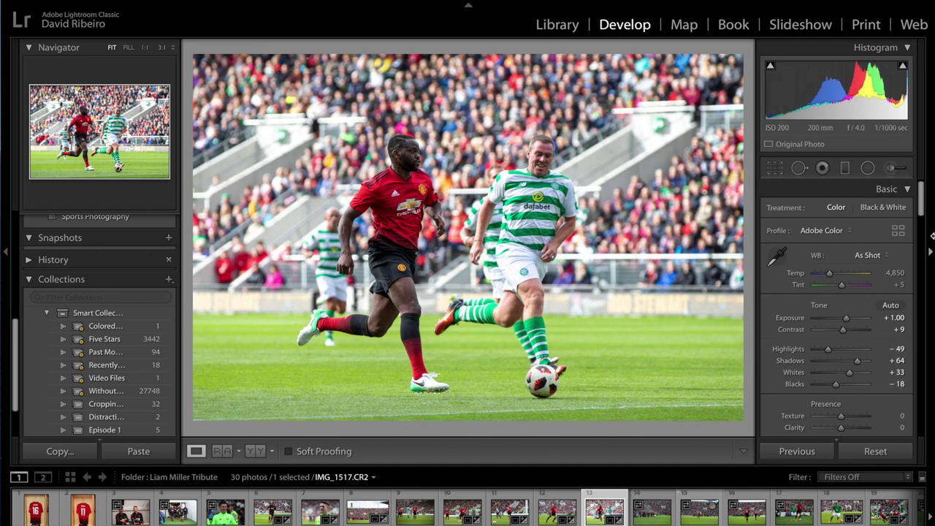
pyautogui.moveTo(922, 210); pyautogui.dragTo(928, 222)
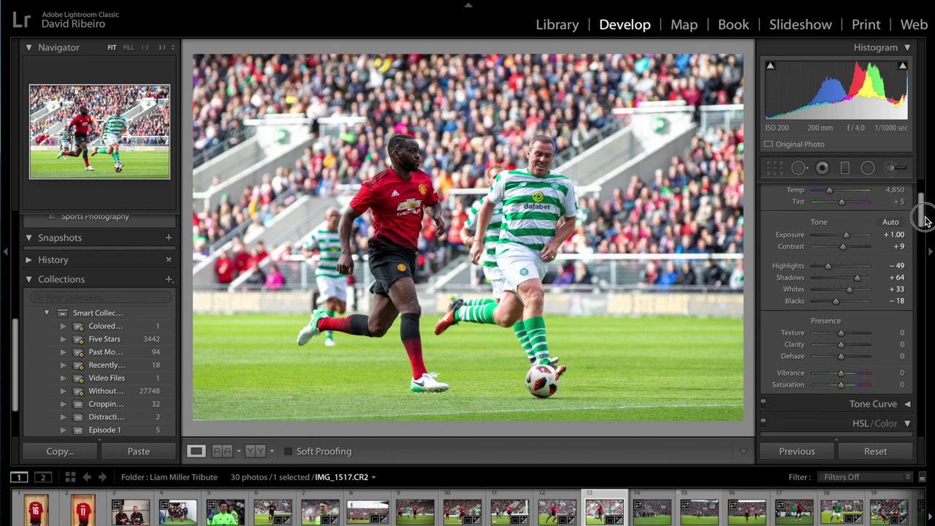
# Set Vibrance to +12 and Clarity to +8 in the Presence section.
pyautogui.scroll(-1, 926, 221)
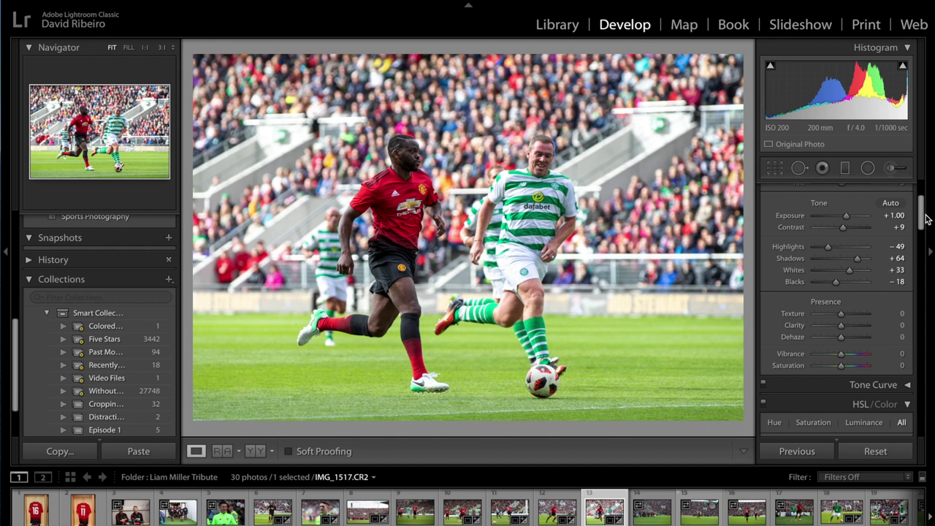
pyautogui.scroll(-3, 921, 221)
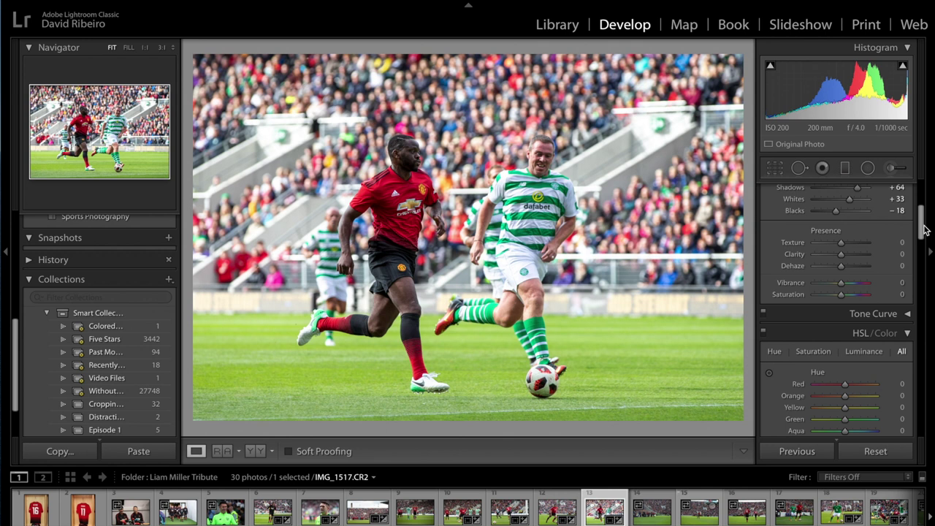
pyautogui.moveTo(841, 284); pyautogui.dragTo(842, 298)
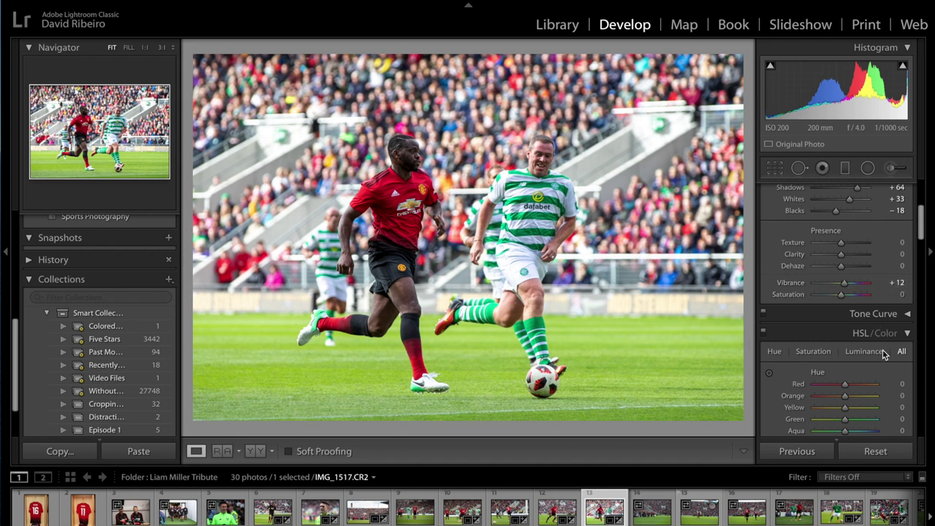
pyautogui.scroll(1, 922, 236)
pyautogui.moveTo(841, 261); pyautogui.dragTo(845, 265)
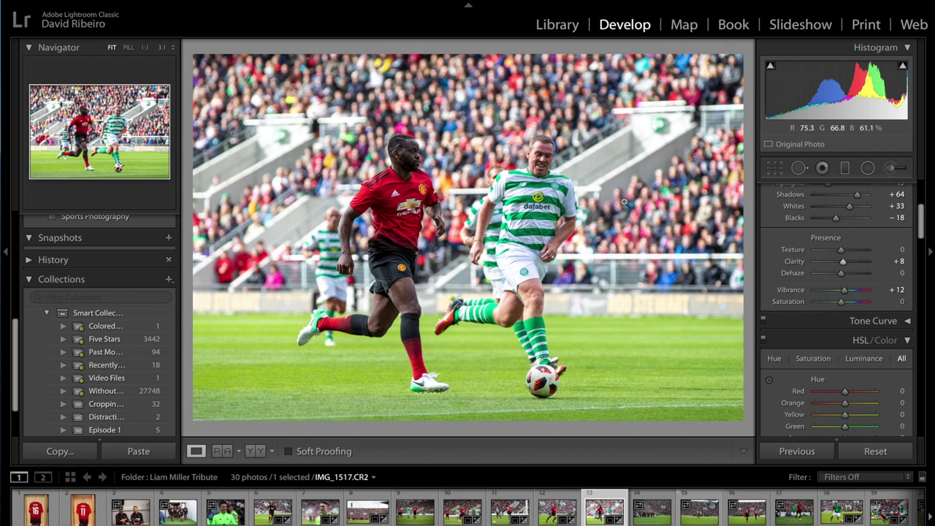
pyautogui.click(775, 168)
# Shift the photo inside the crop frame and refine the straighten angle to -2.64.
pyautogui.moveTo(560, 223); pyautogui.dragTo(536, 221)
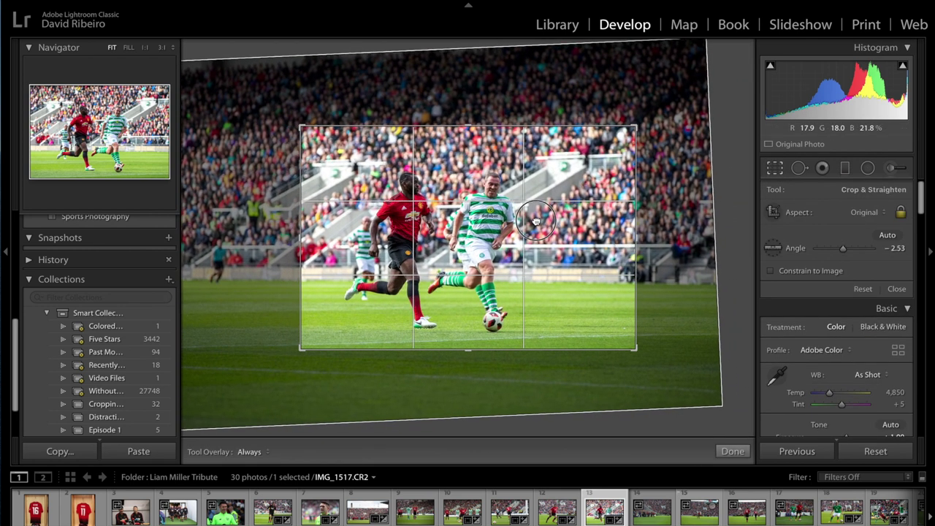
pyautogui.moveTo(669, 337); pyautogui.dragTo(670, 336)
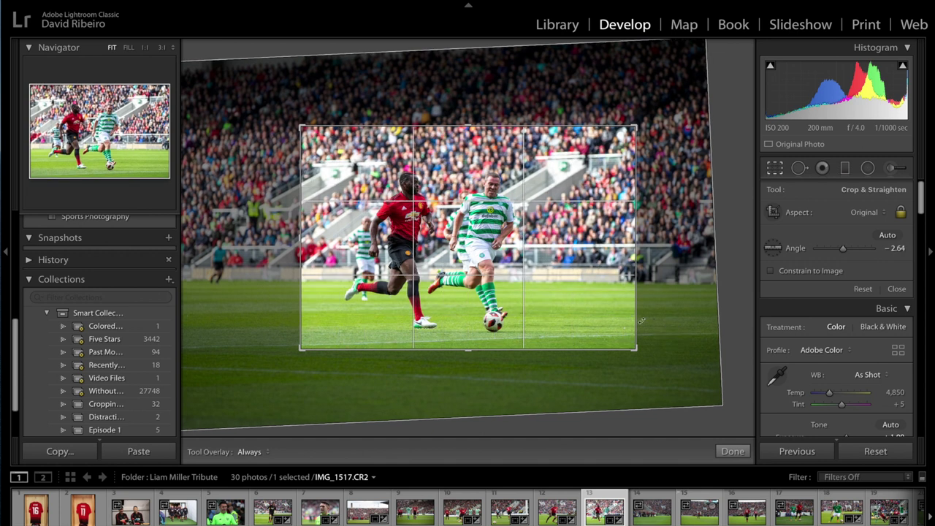
pyautogui.press('Return')
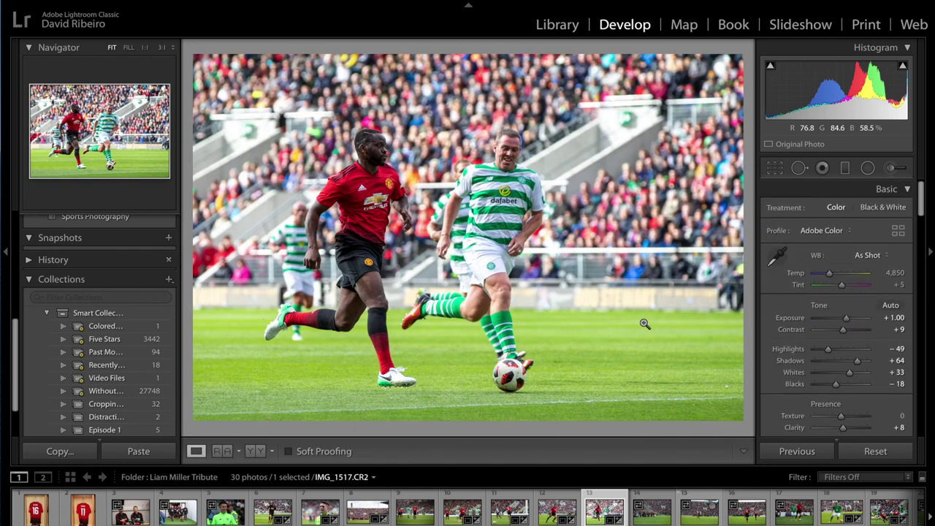
# Dim the lights around the finished photo and show it full-screen against black.
pyautogui.press('l')
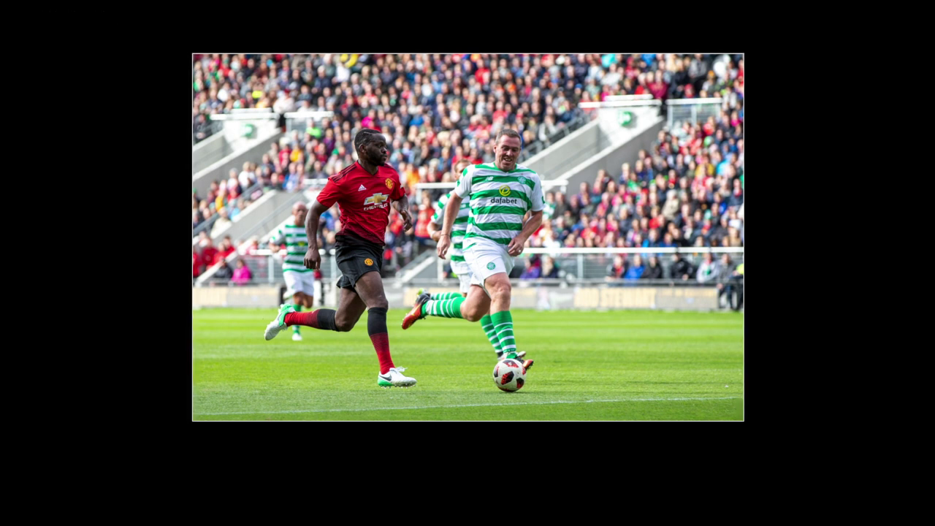
pyautogui.press('Right')
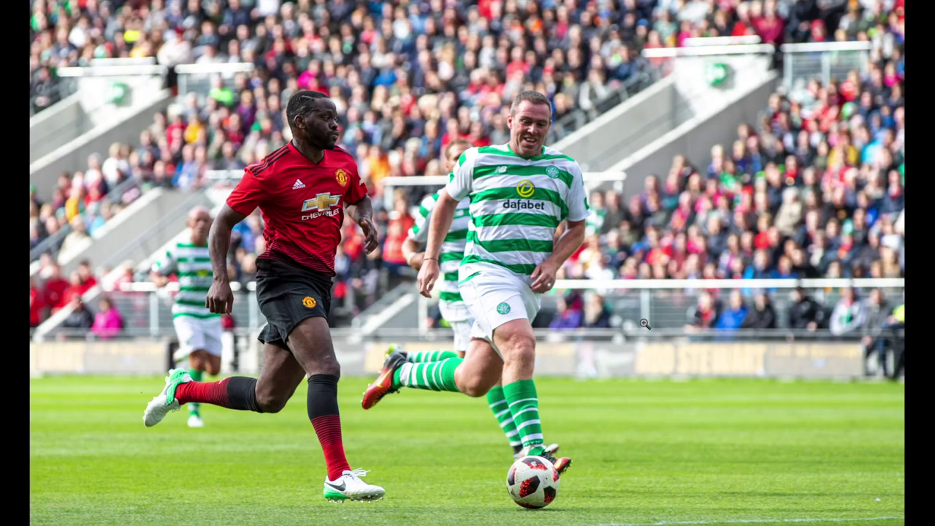